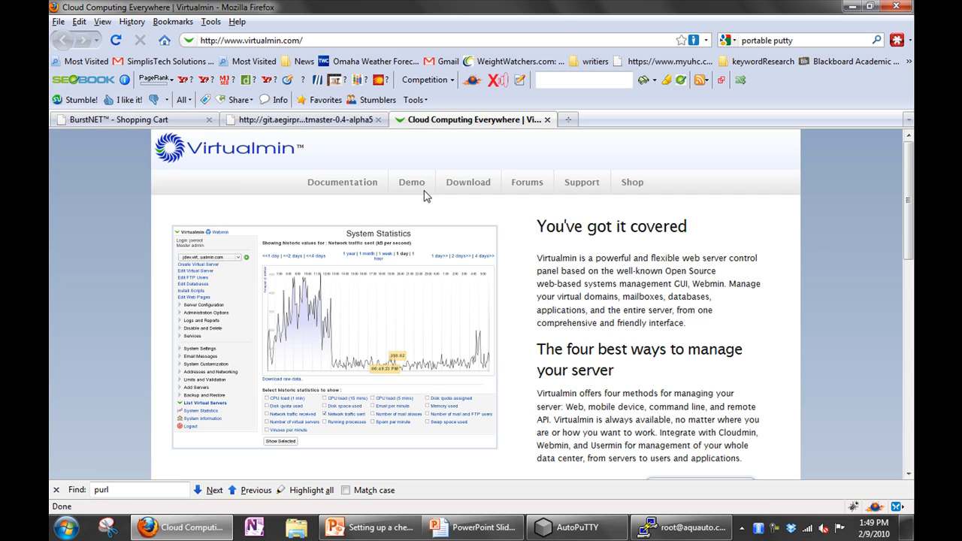
- Copy the 'Linux and FreeBSD' install script link from the Virtualmin downloads page
left_click(470, 187)
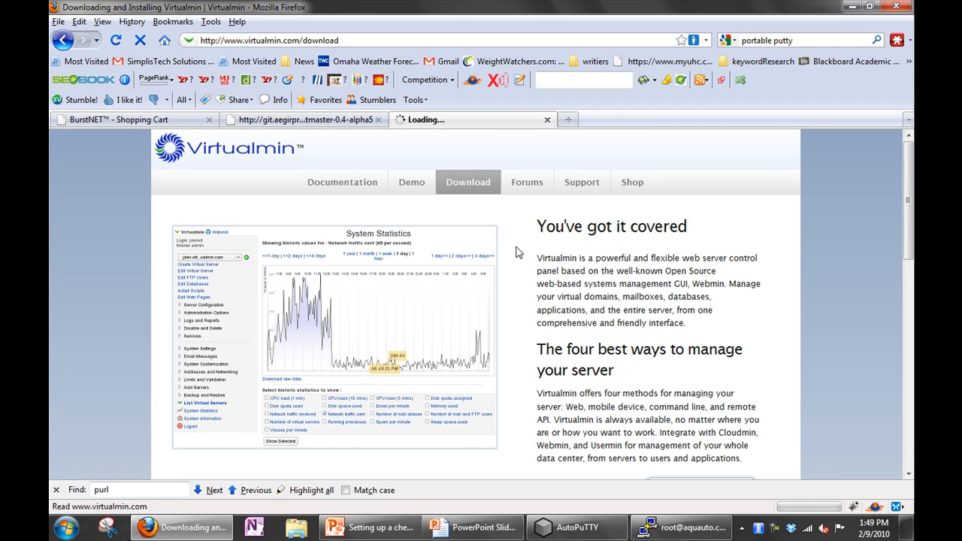
scroll(517, 252, "down", 10)
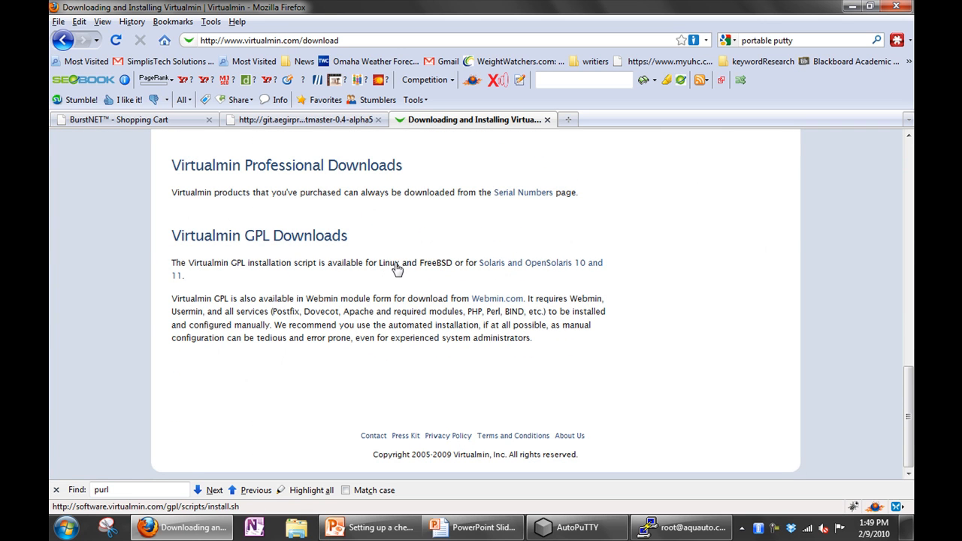
left_click(680, 527)
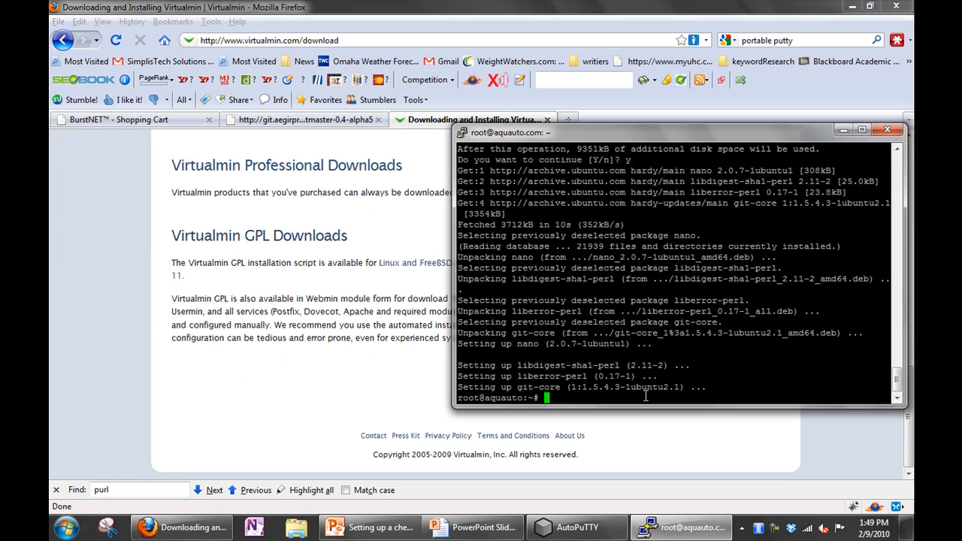
left_click(309, 353)
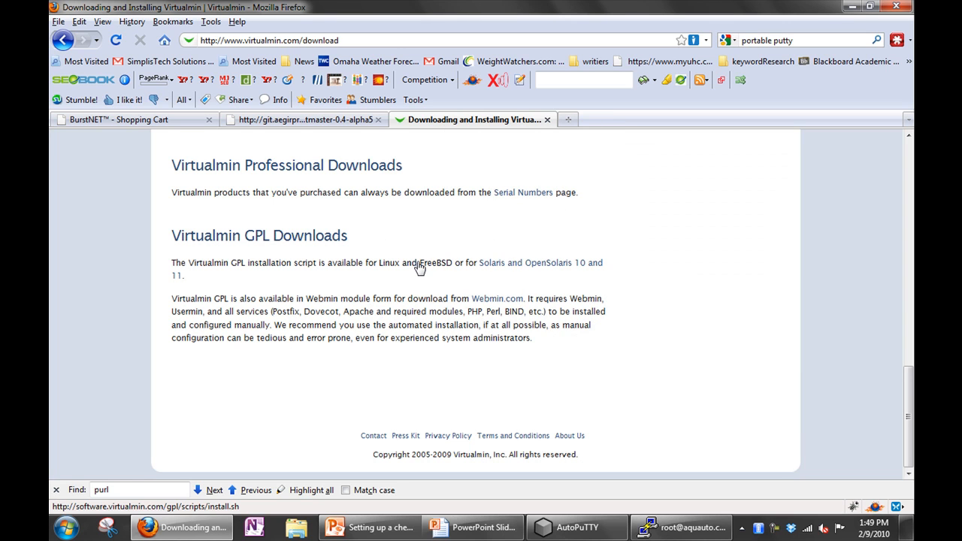
right_click(418, 268)
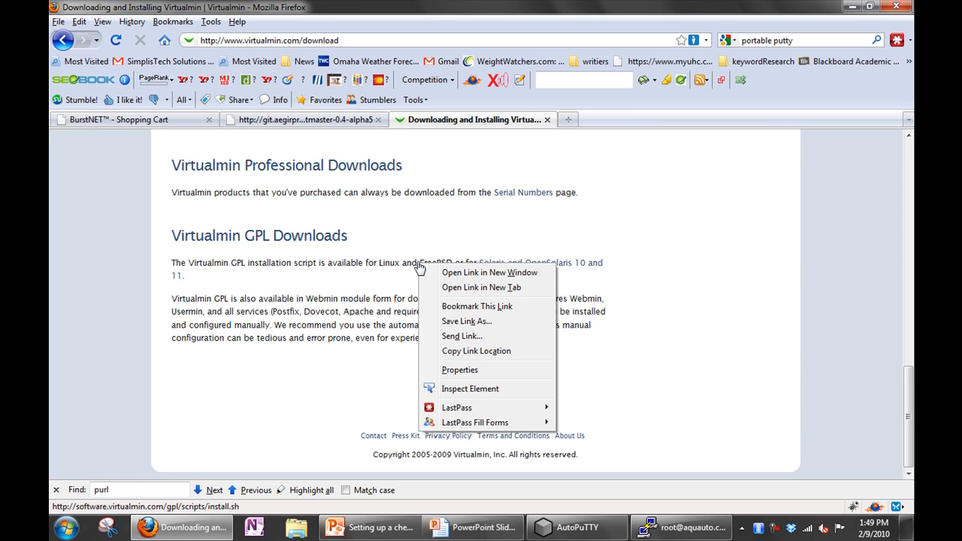
left_click(468, 354)
left_click(665, 532)
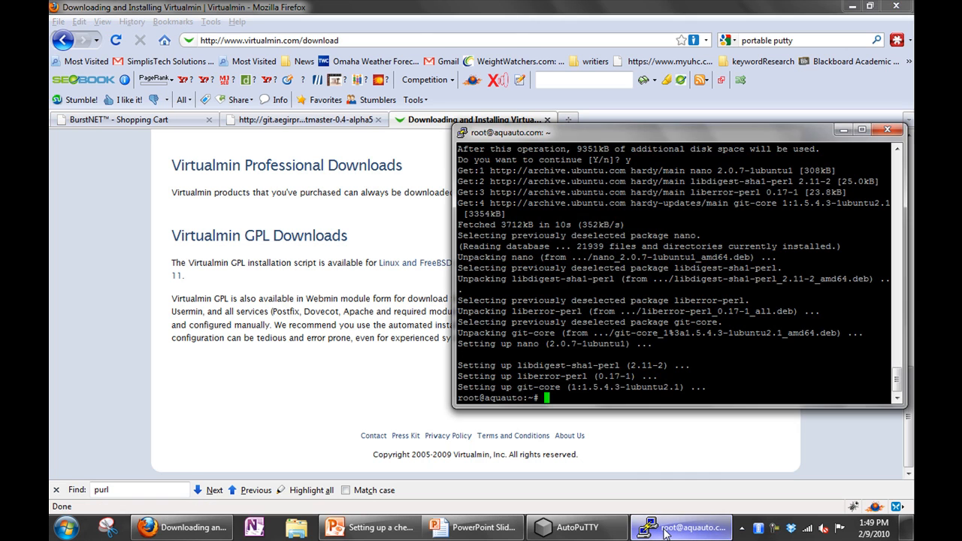
- Download install.sh with wget using the copied script URL
type("wget")
right_click(767, 398)
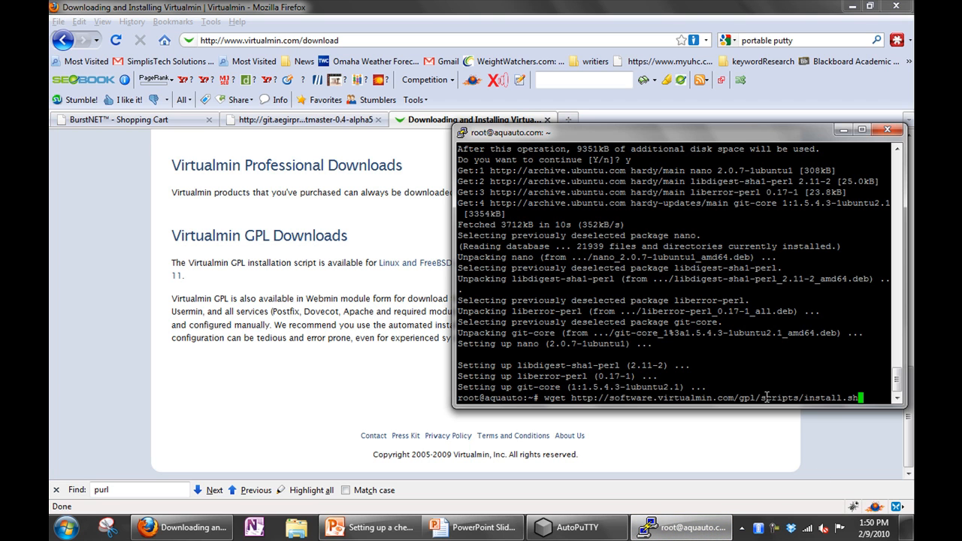
key("Return")
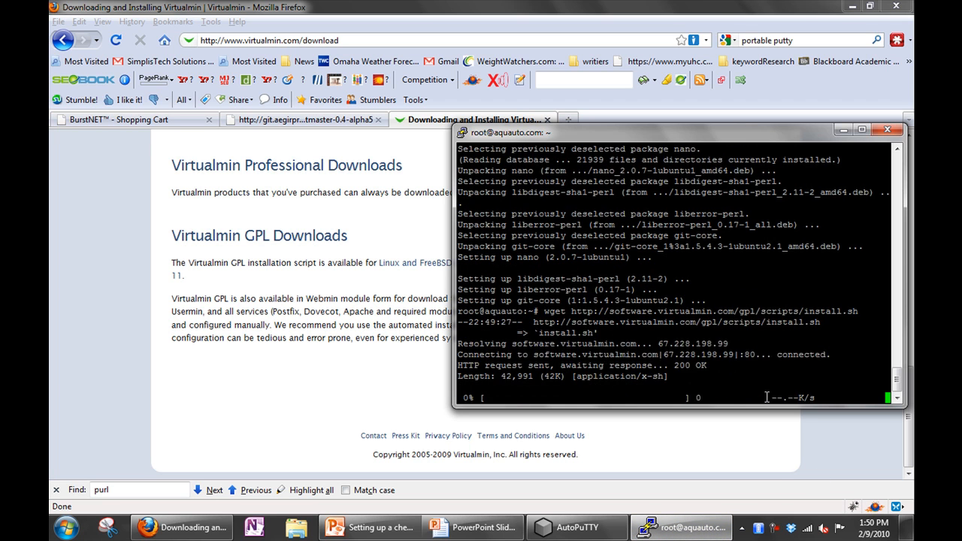
- List the directory contents and start the installer with sh install.sh
type("ls")
key("Return")
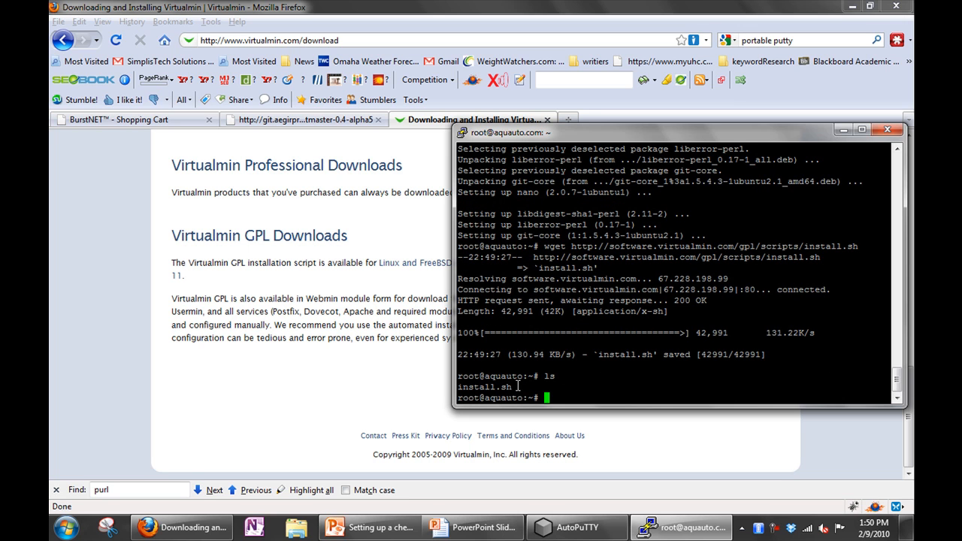
type("sh install.sh")
key("Return")
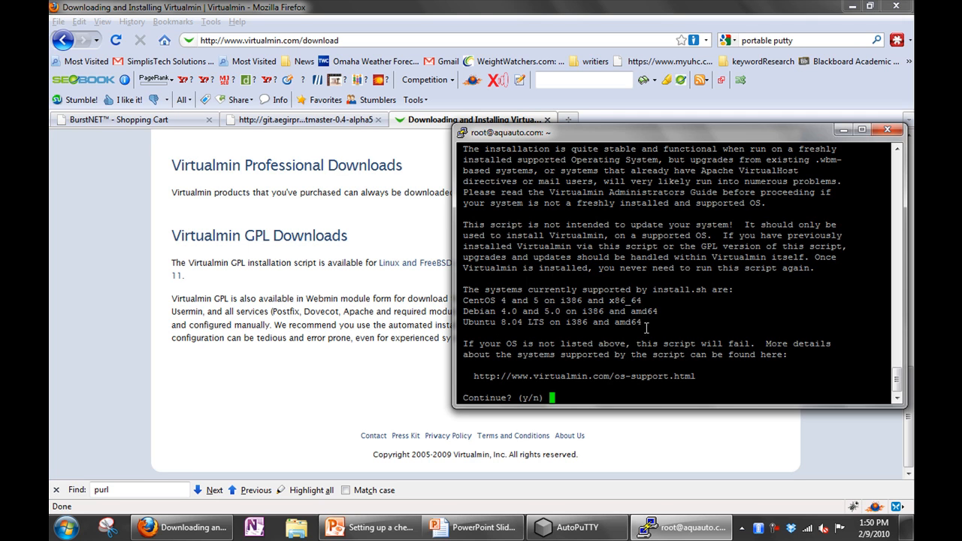
- Answer y to continue the Virtualmin installation, then return to Firefox
type("y")
key("Return")
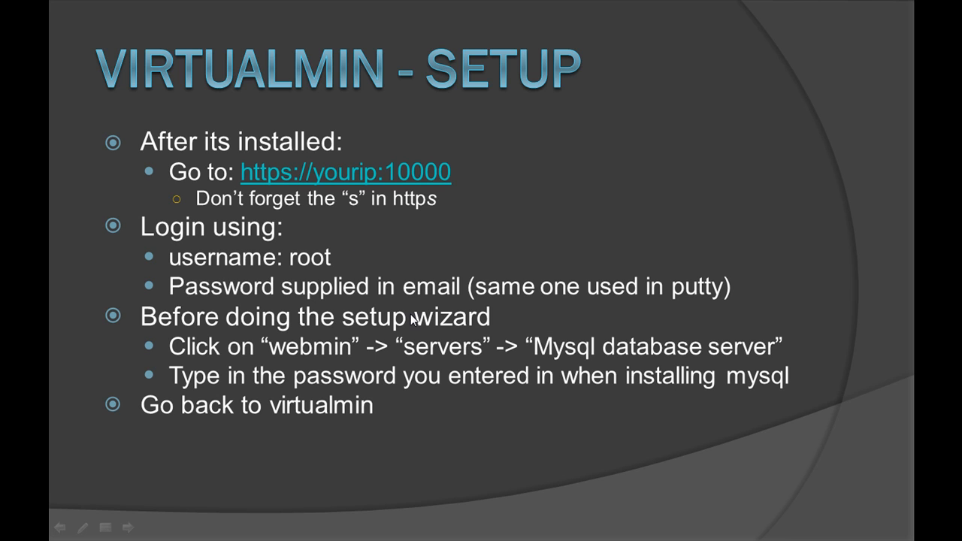
key("alt+Tab")
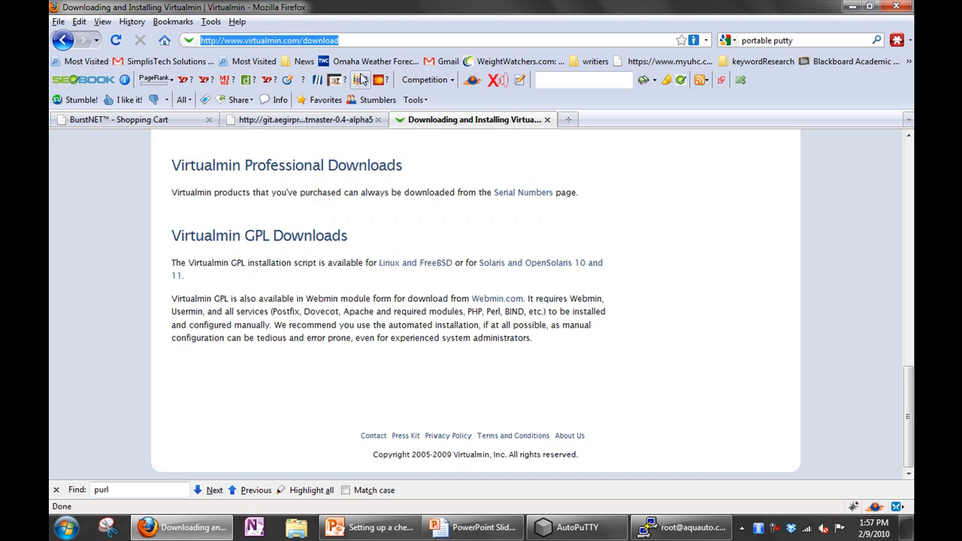
- Load the server's Webmin address over https on port 10000
type("http:")
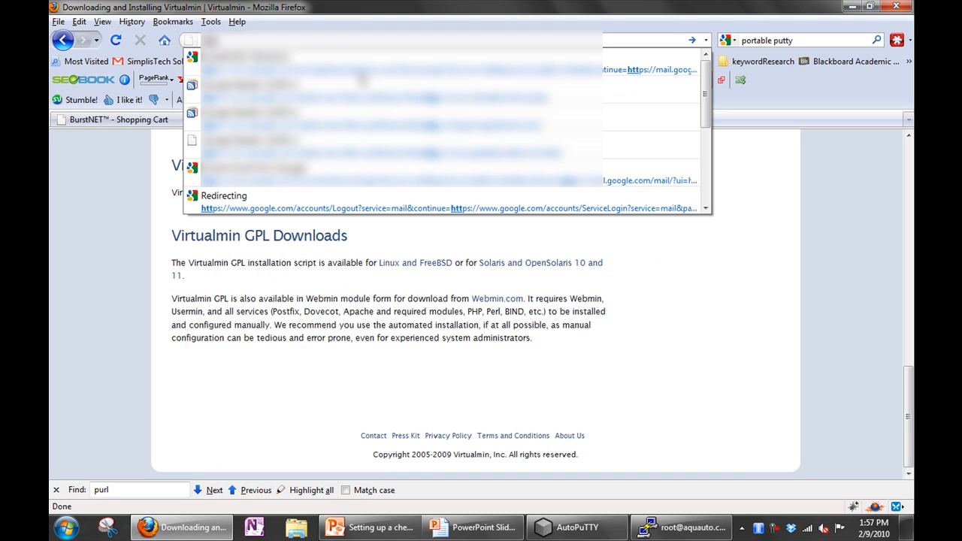
key("BackSpace")
type("s")
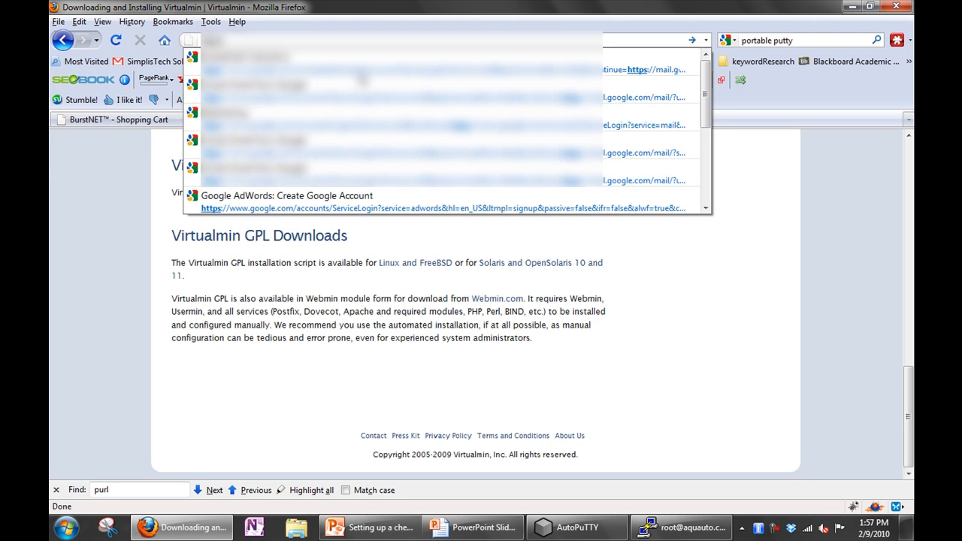
type("/")
key("ctrl+v")
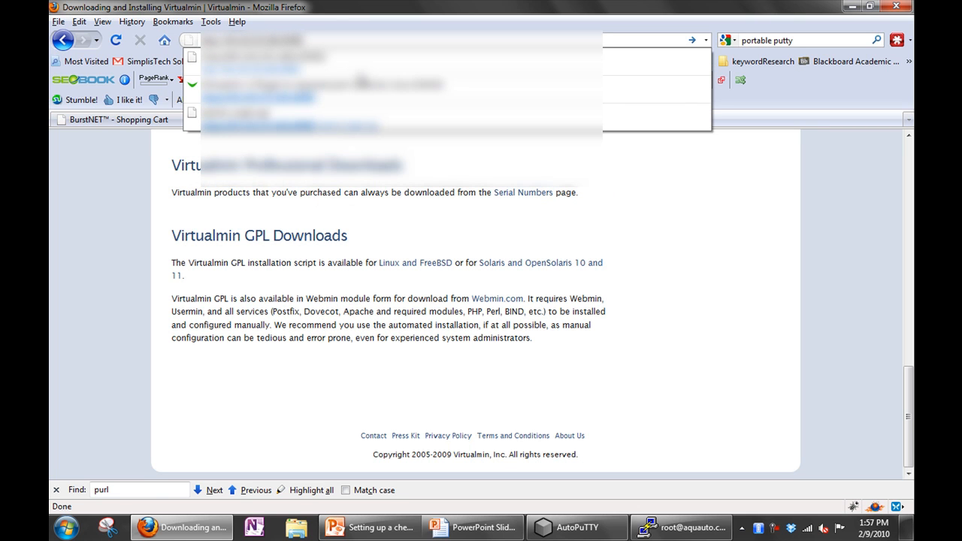
key("Return")
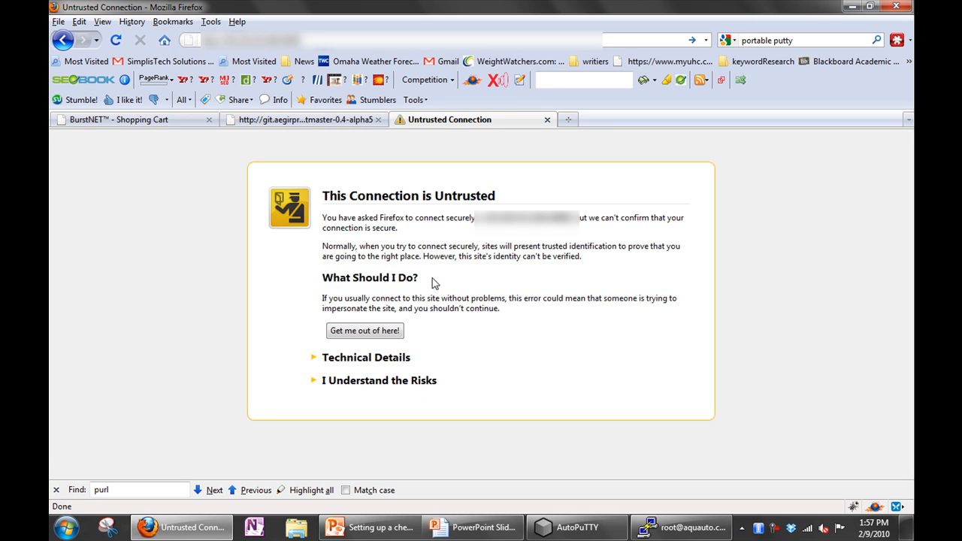
- Fetch the server's certificate and confirm a permanent security exception
left_click(398, 389)
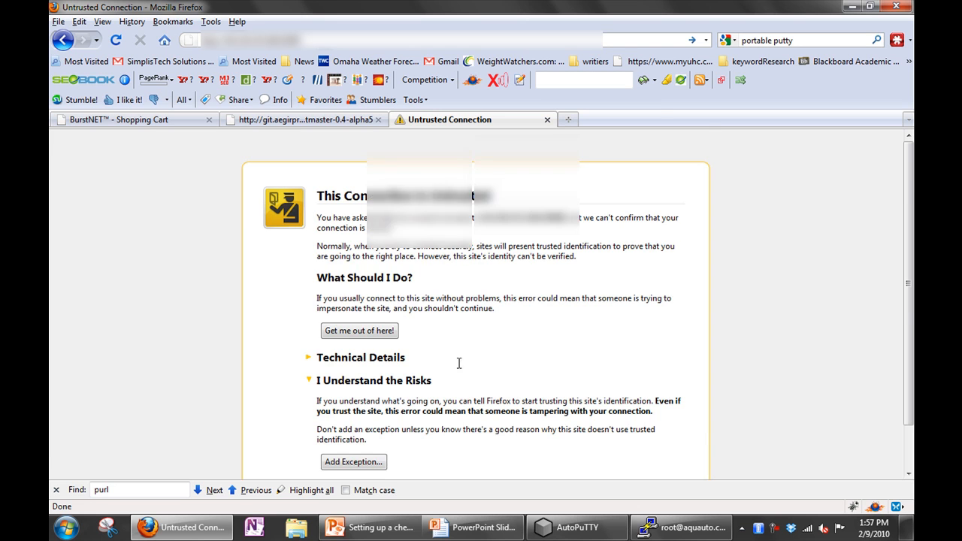
scroll(457, 363, "down", 1)
left_click(354, 413)
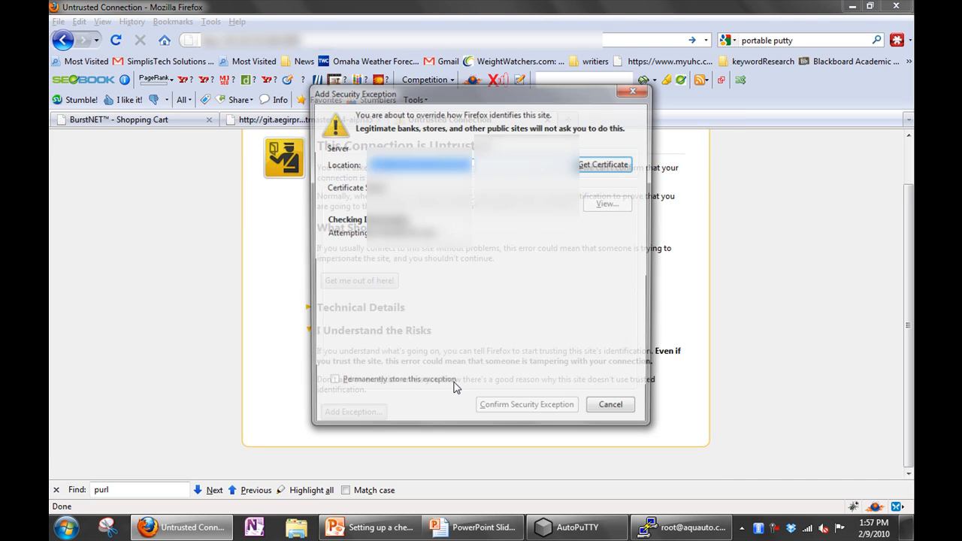
left_click(594, 167)
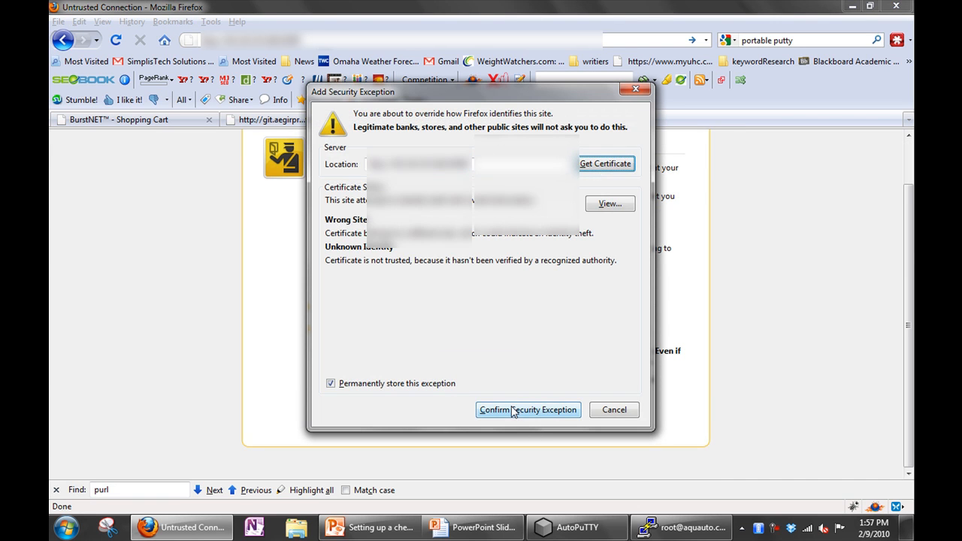
left_click(517, 411)
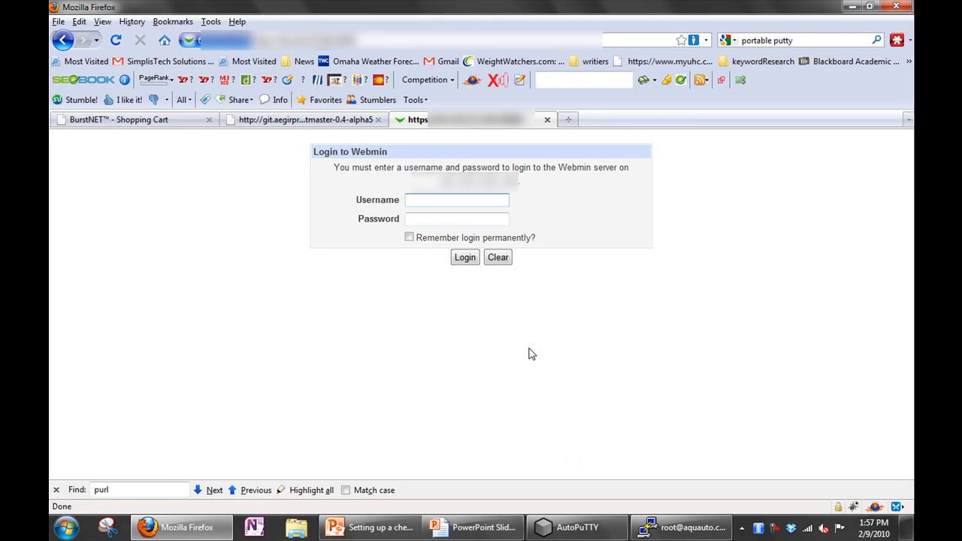
- Log in to Webmin as root with the account password
type("root")
key("Tab")
type("**********")
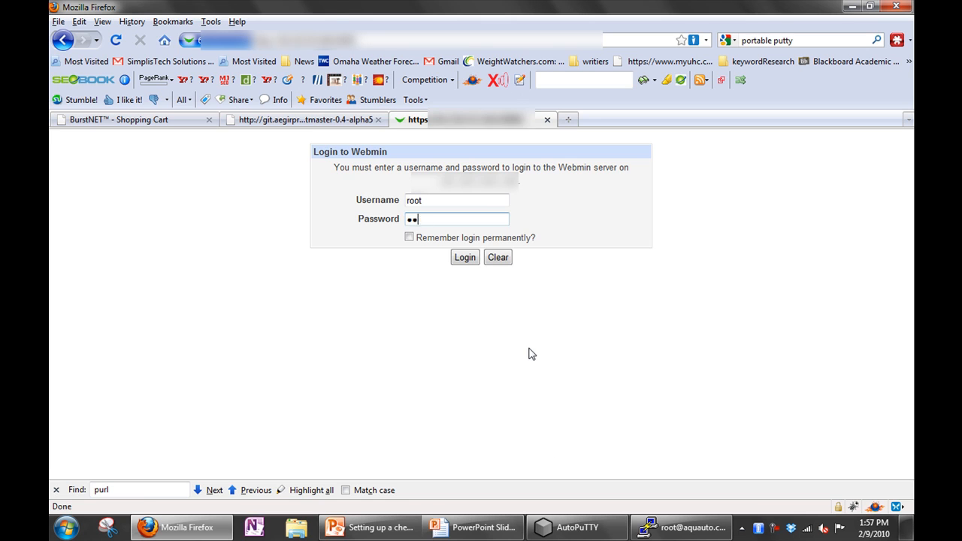
left_click(465, 257)
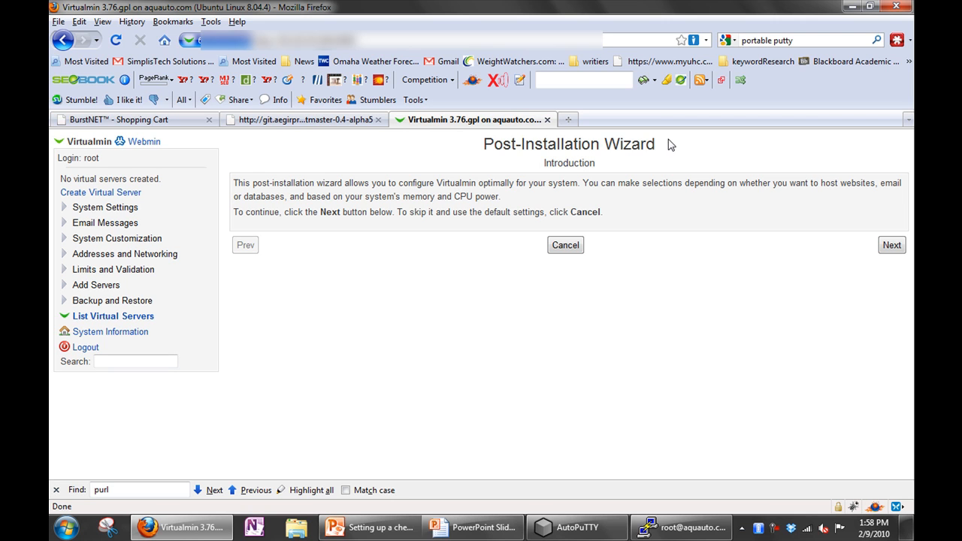
triple_click(591, 144)
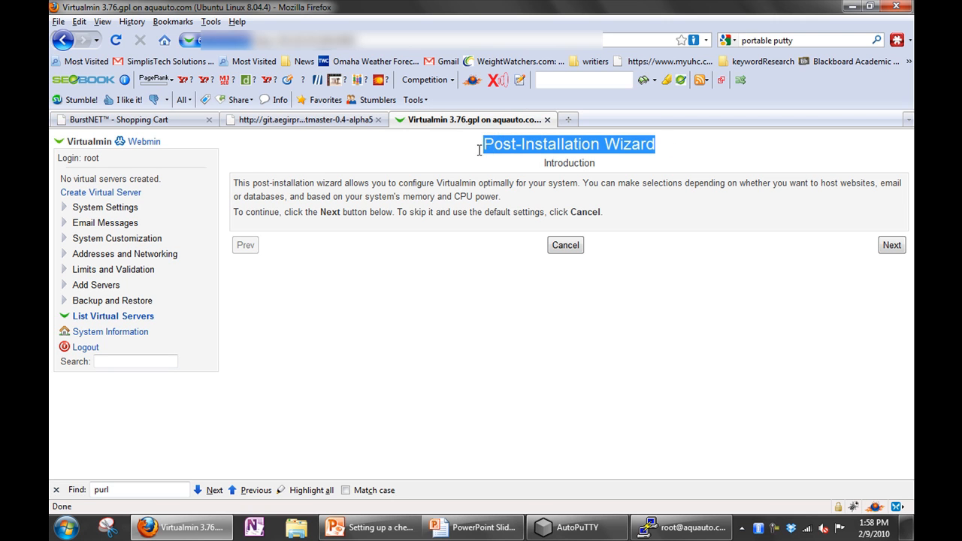
- Open Servers > MySQL Database Server and save the MySQL administration password
left_click(135, 143)
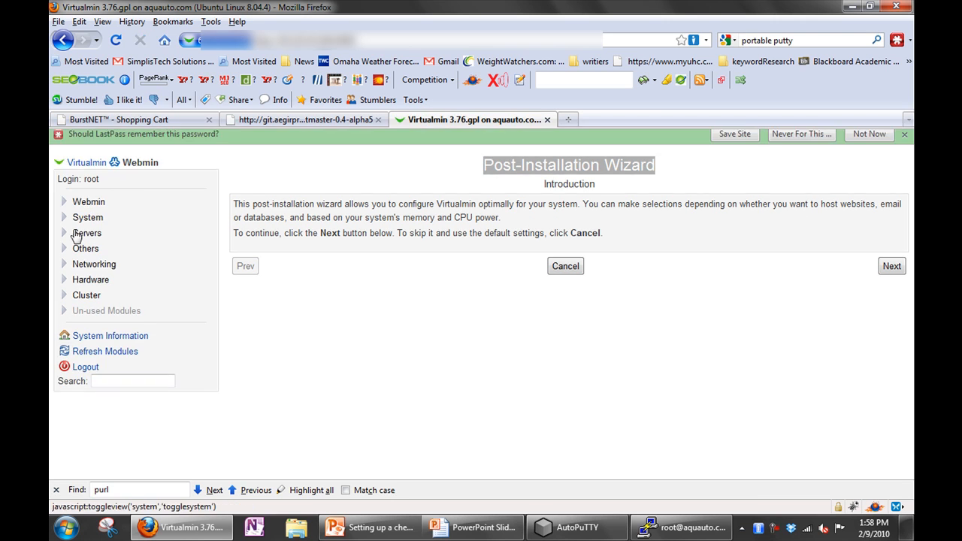
left_click(65, 234)
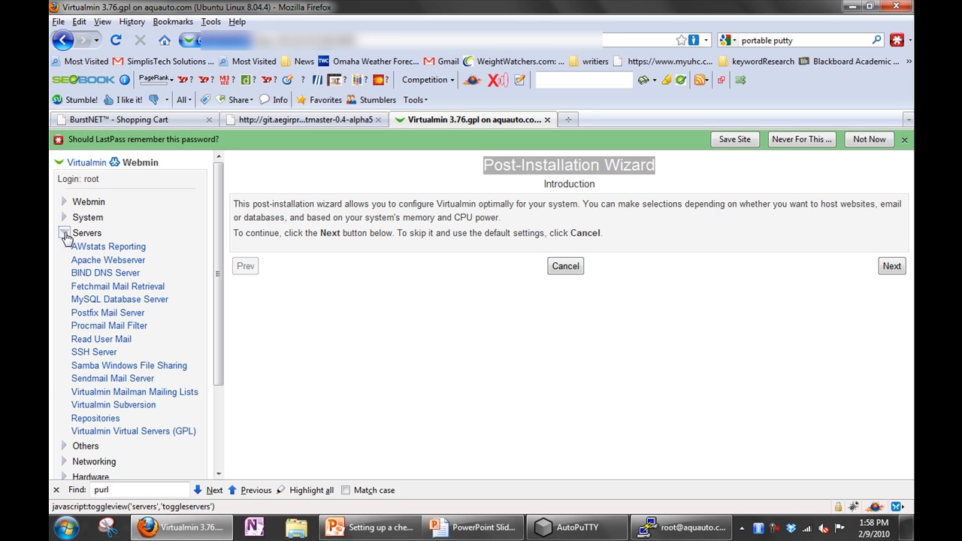
left_click(109, 300)
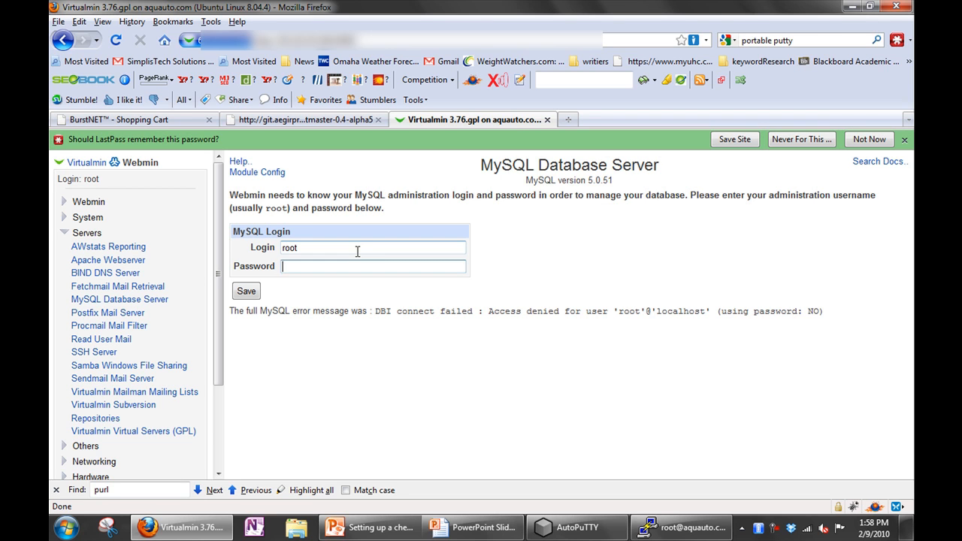
type("•••••••••")
left_click(248, 292)
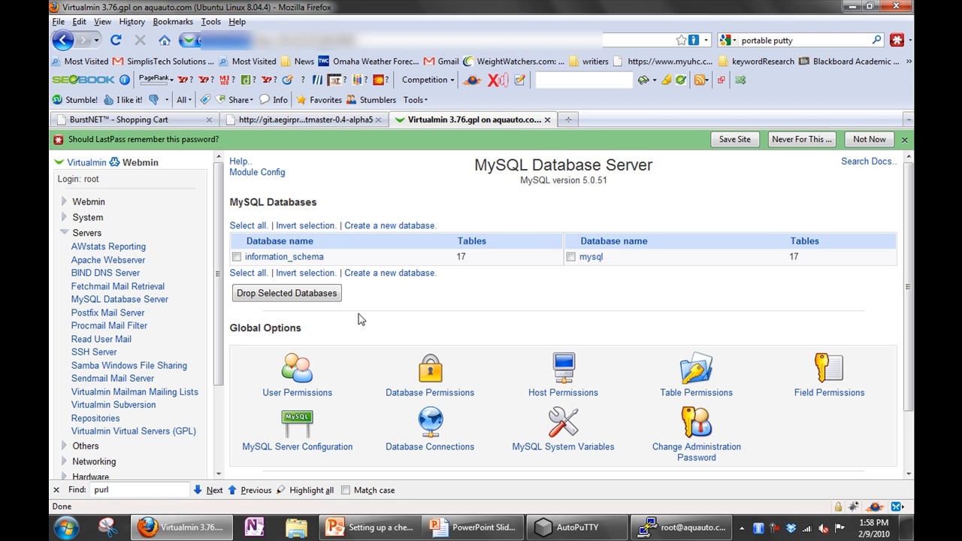
- Complete the Post-Installation Wizard with ClamAV off, SpamAssassin off, and MySQL only
left_click(87, 165)
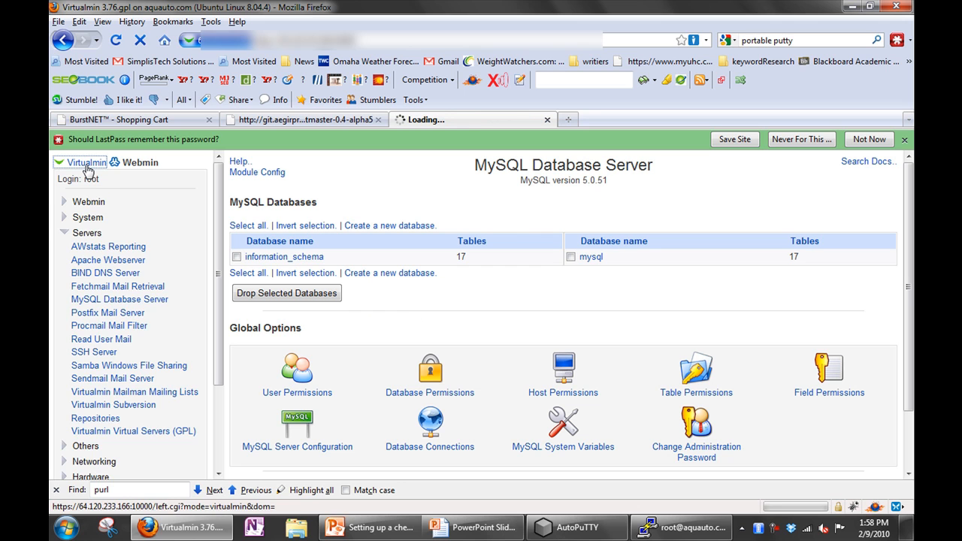
left_click(123, 356)
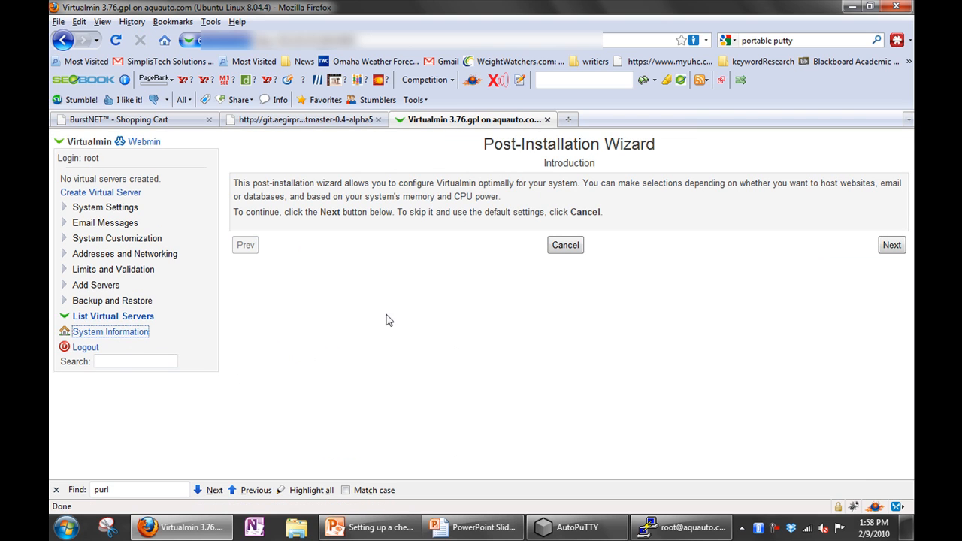
left_click(891, 247)
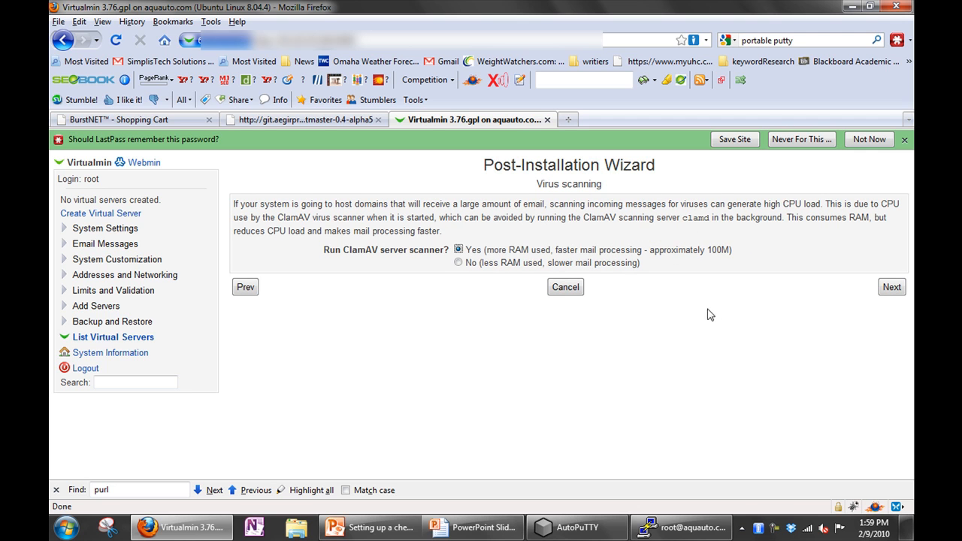
left_click(458, 263)
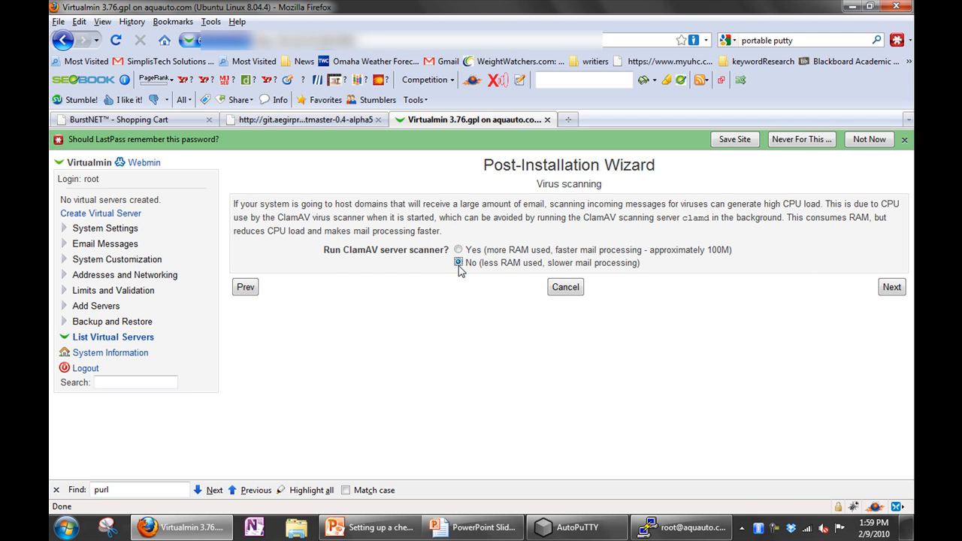
left_click(892, 288)
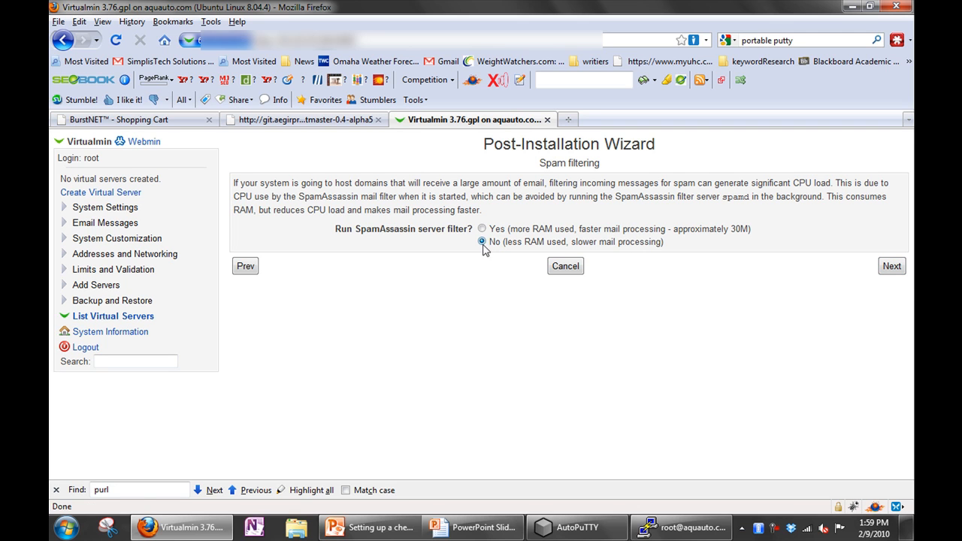
left_click(902, 272)
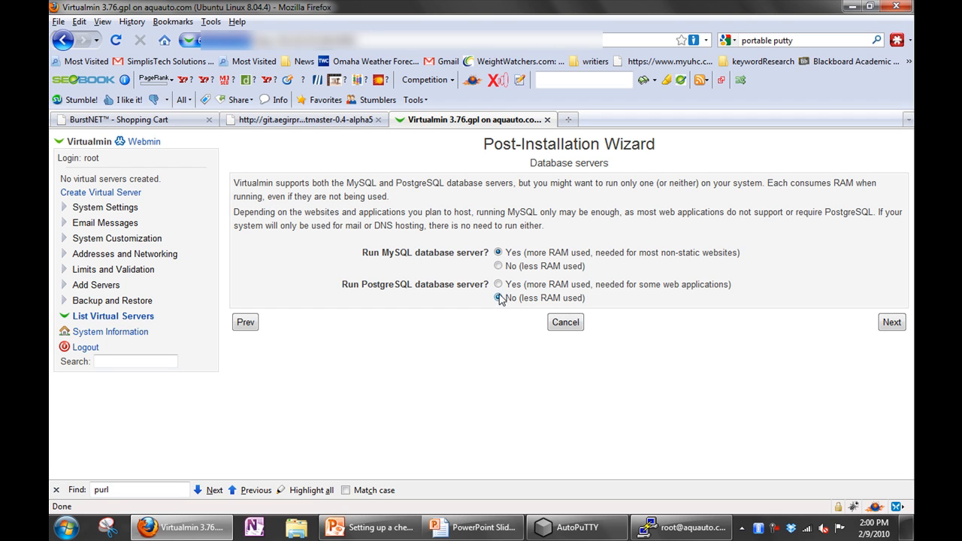
left_click(905, 330)
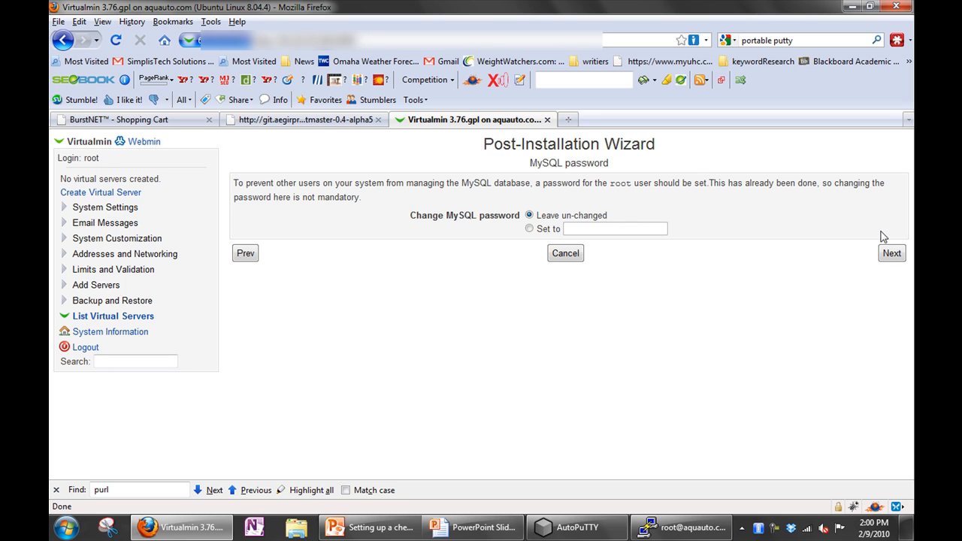
left_click(894, 254)
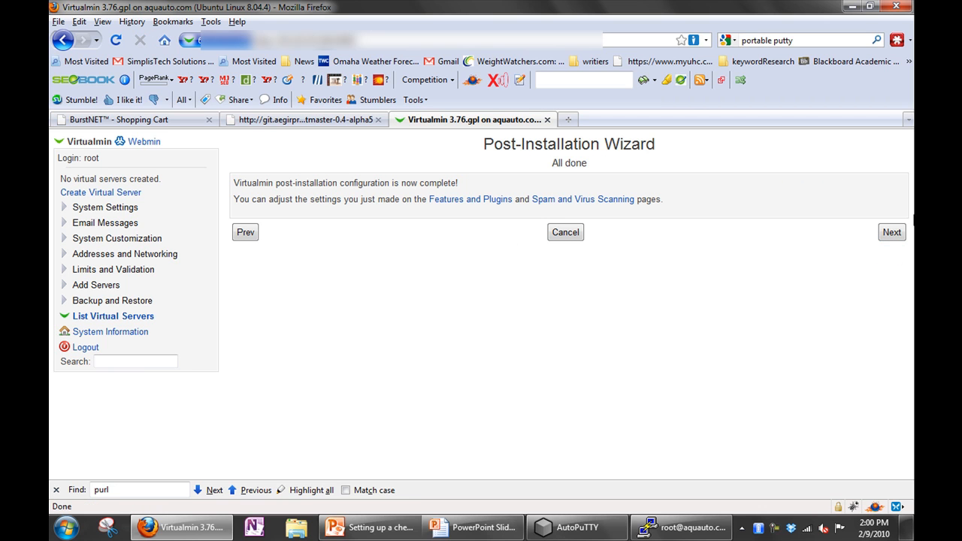
left_click(891, 233)
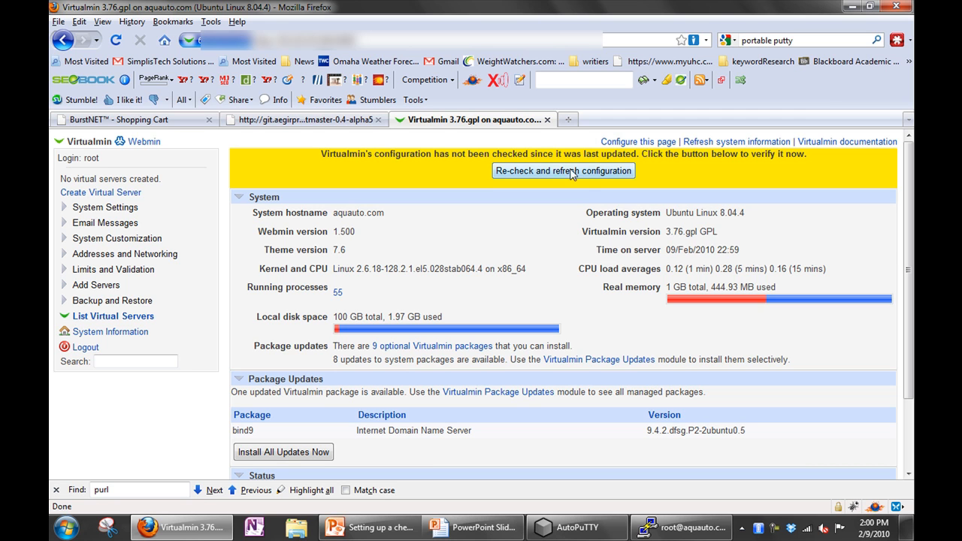
left_click(521, 172)
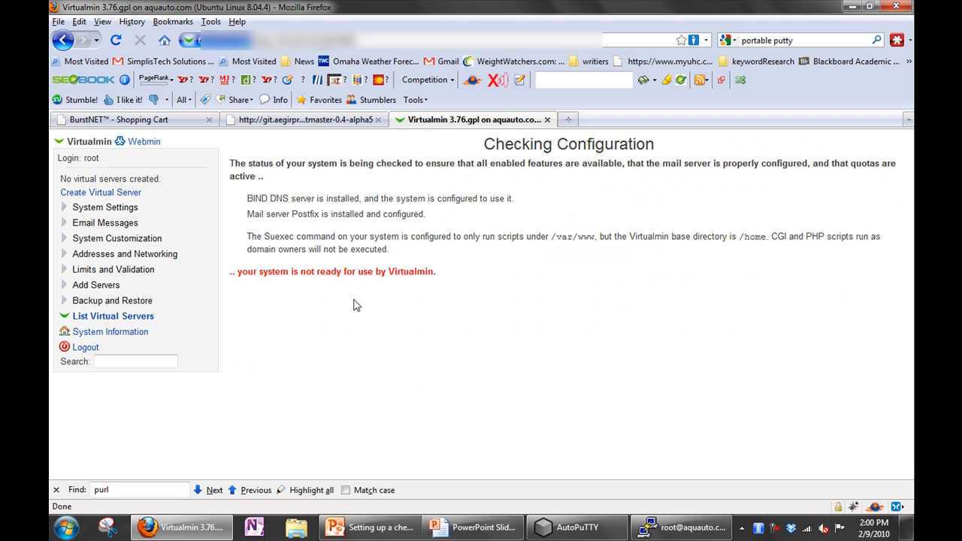
left_click_drag(388, 250, 294, 236)
left_click(478, 273)
- Run apt-get update and apt-get upgrade, confirming the four apache2 package updates
left_click(688, 526)
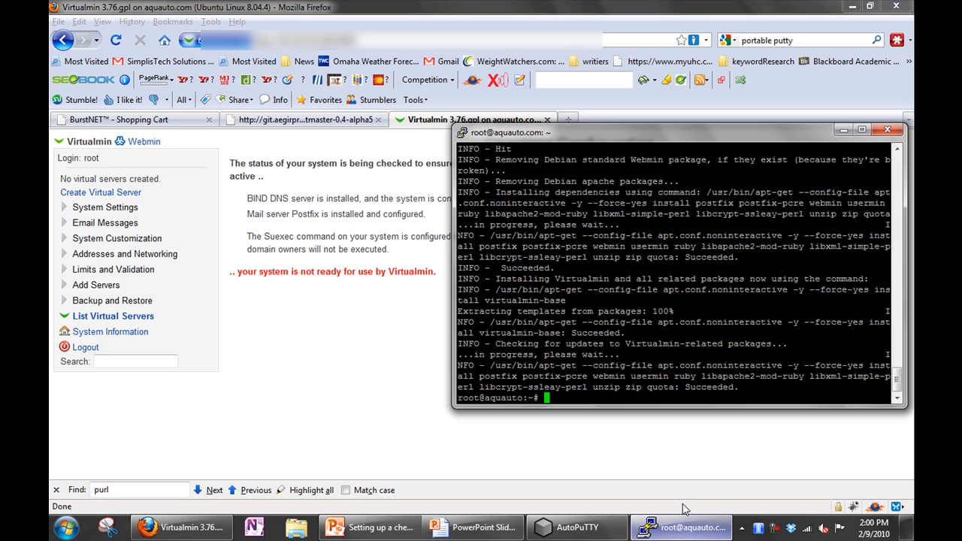
type("apt")
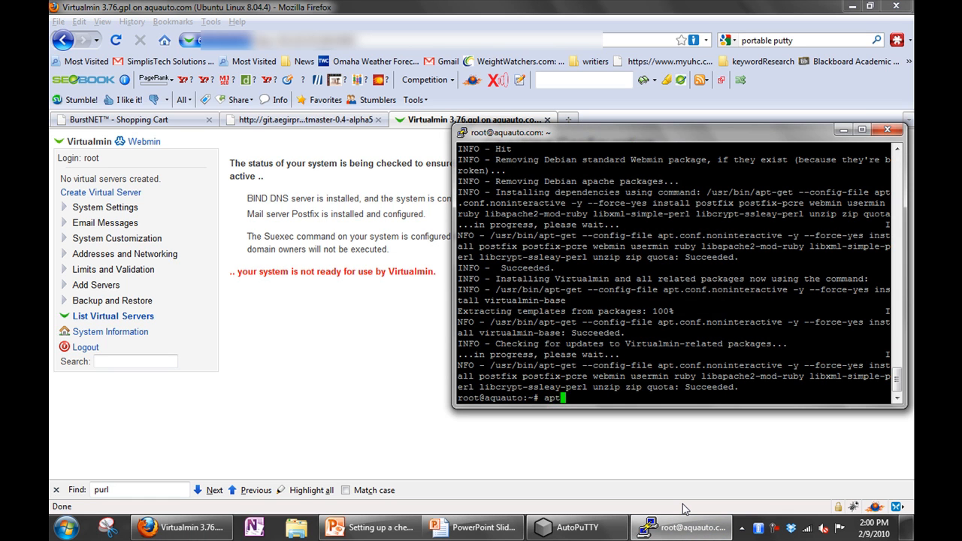
type("-get update")
key("Return")
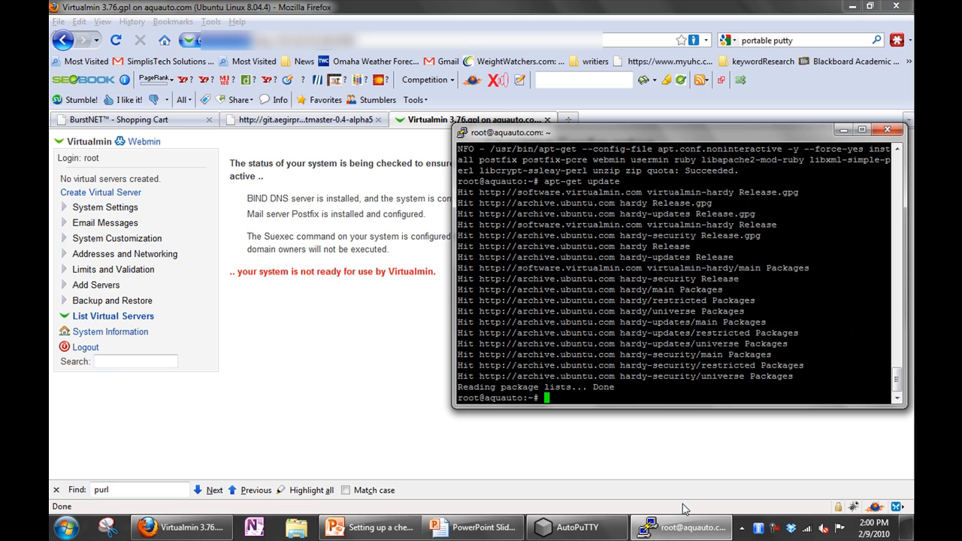
type("apt-get upgrade")
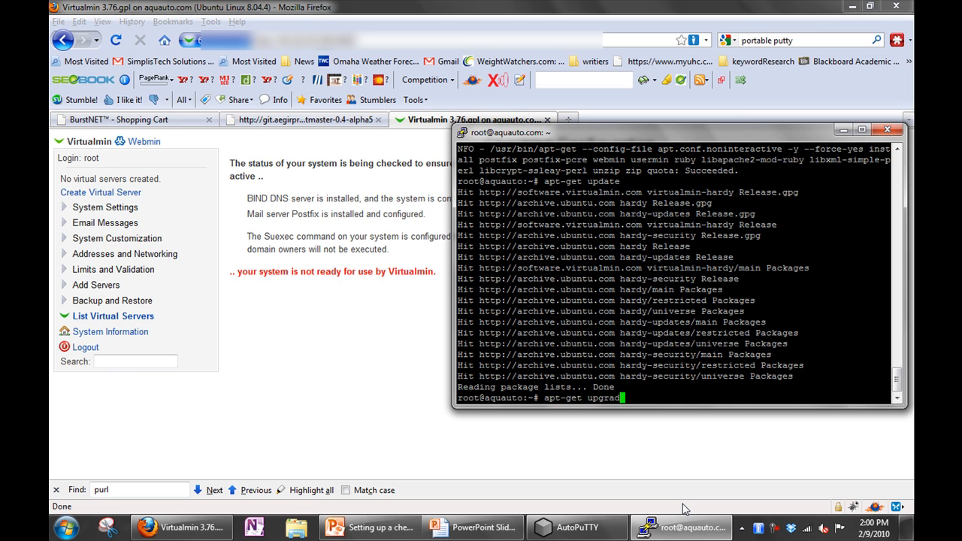
key("Return")
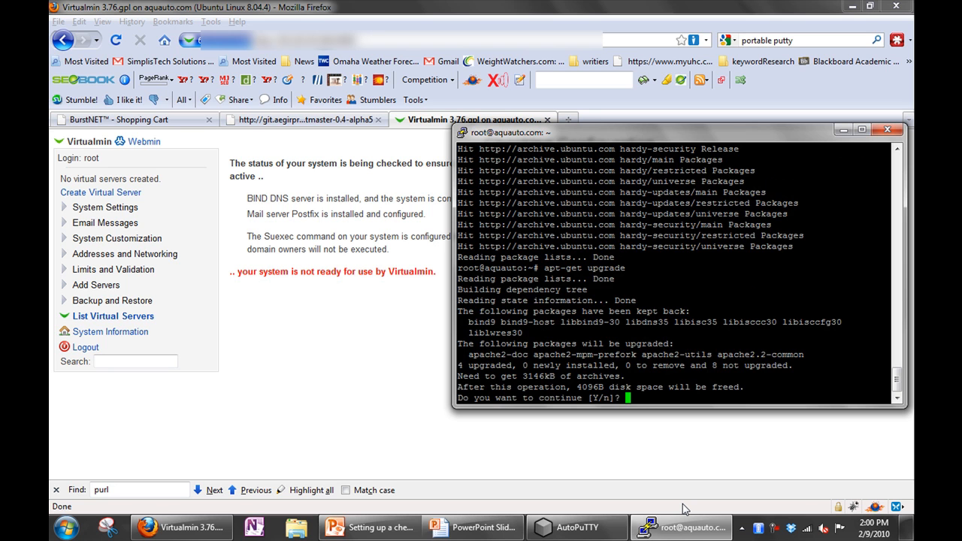
type("y")
key("Return")
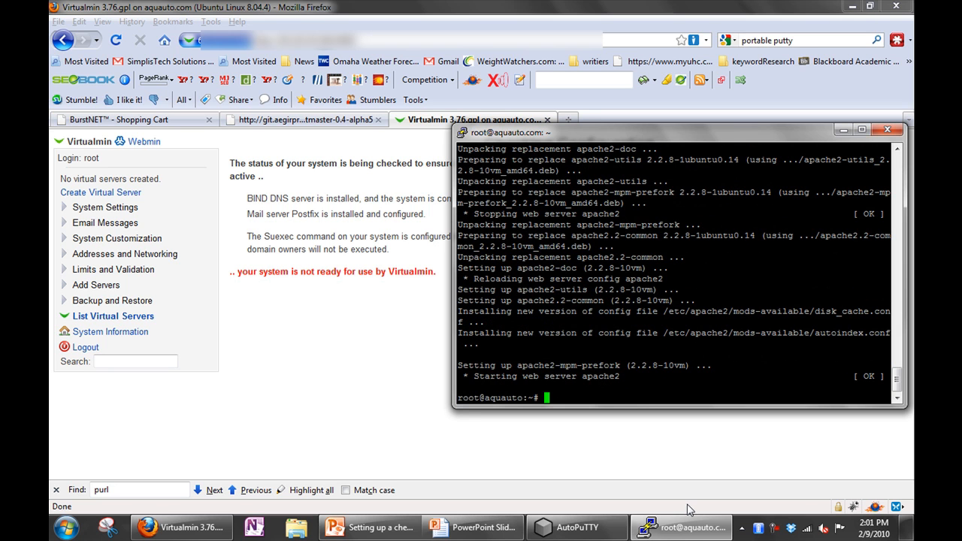
left_click(102, 336)
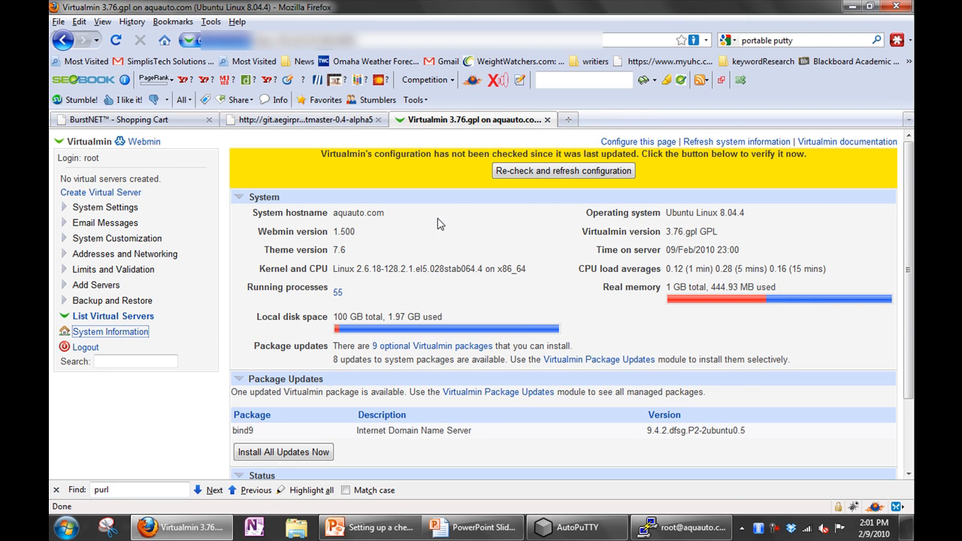
- Re-check the configuration and confirm the system is reported ready for use
left_click(527, 172)
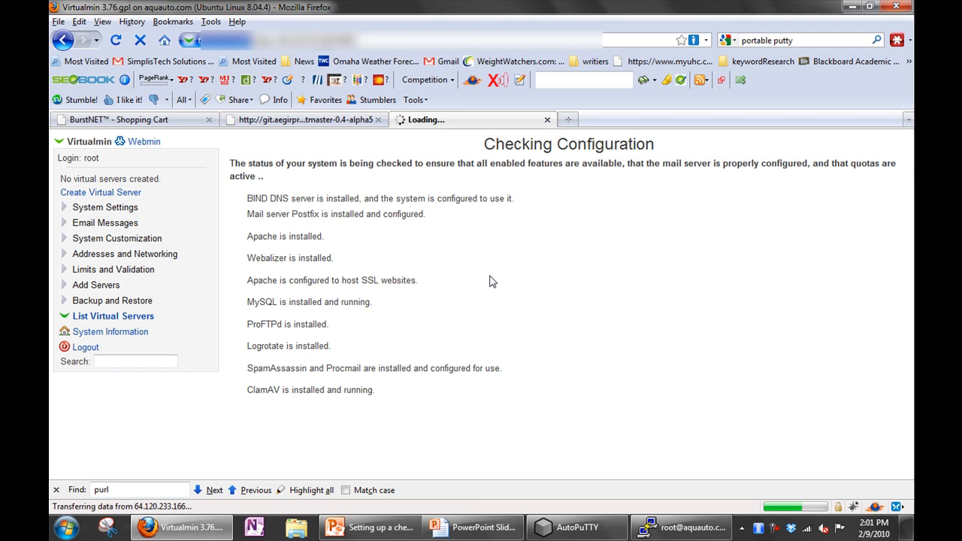
scroll(662, 264, "down", 6)
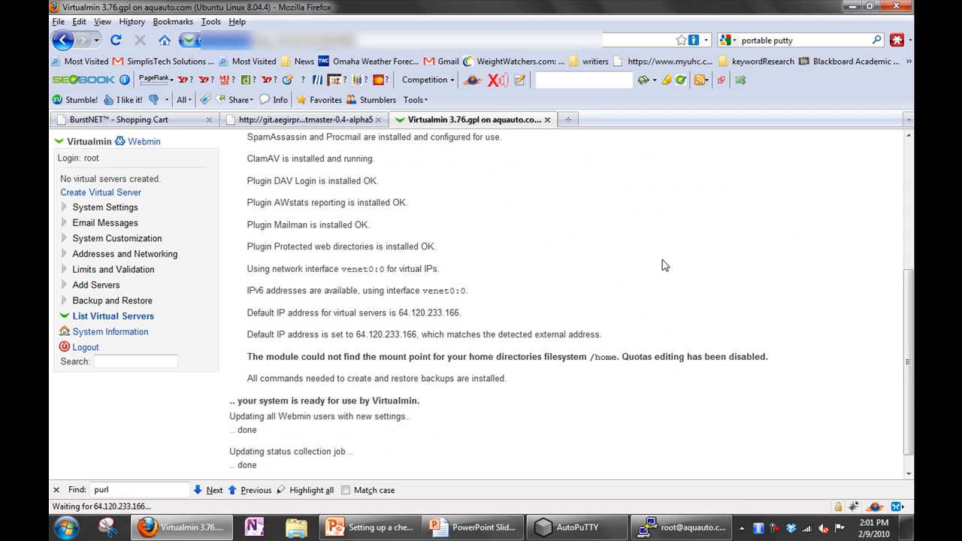
double_click(351, 378)
left_click(463, 393)
scroll(462, 393, "up", 6)
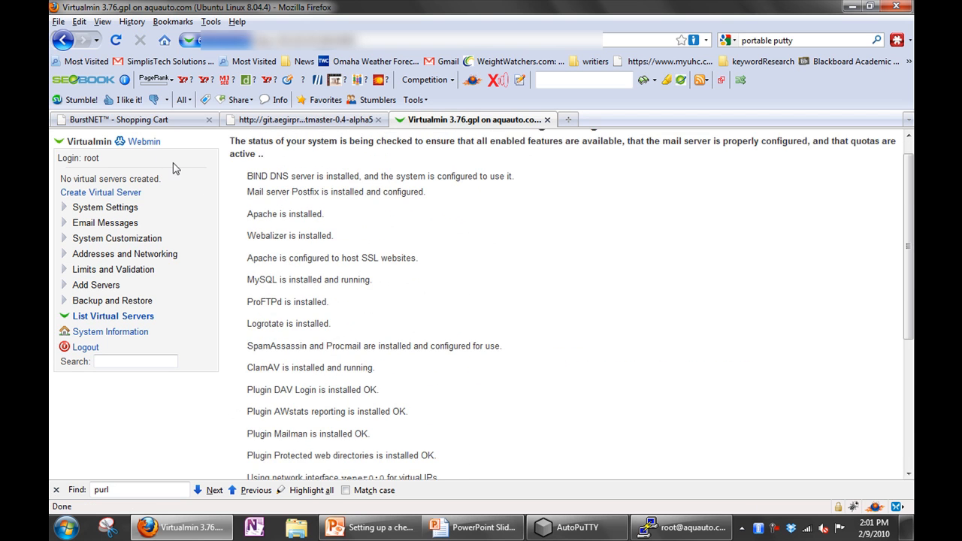
- Open the System Information dashboard and review its real memory usage
left_click(115, 337)
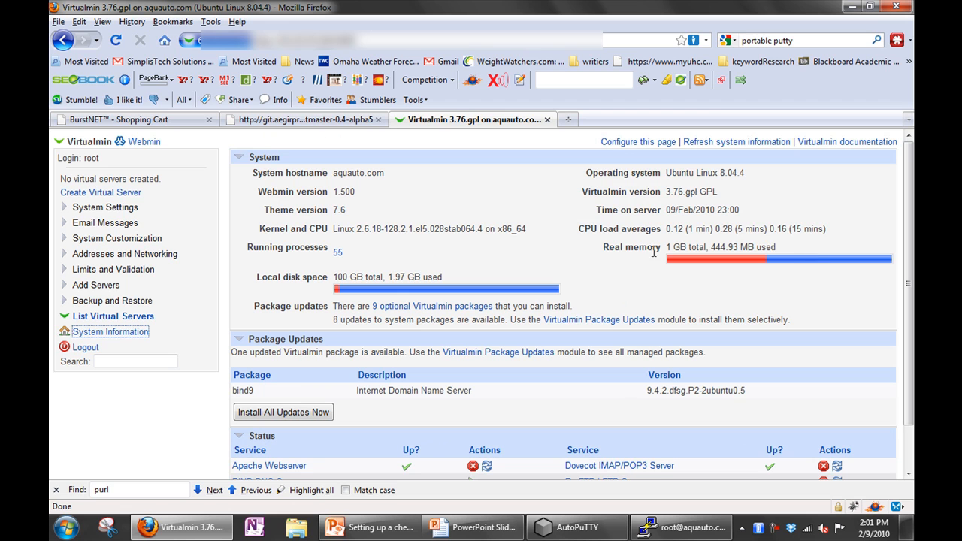
left_click_drag(782, 250, 668, 249)
left_click(737, 298)
left_click(695, 529)
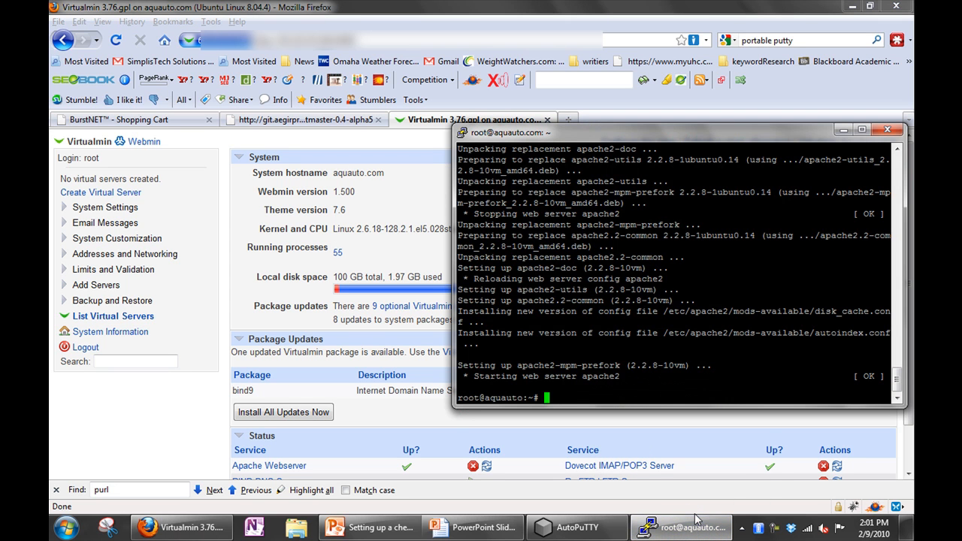
- Launch top to view running processes, then read the Aegir INSTALL.txt page
type("top")
key("Return")
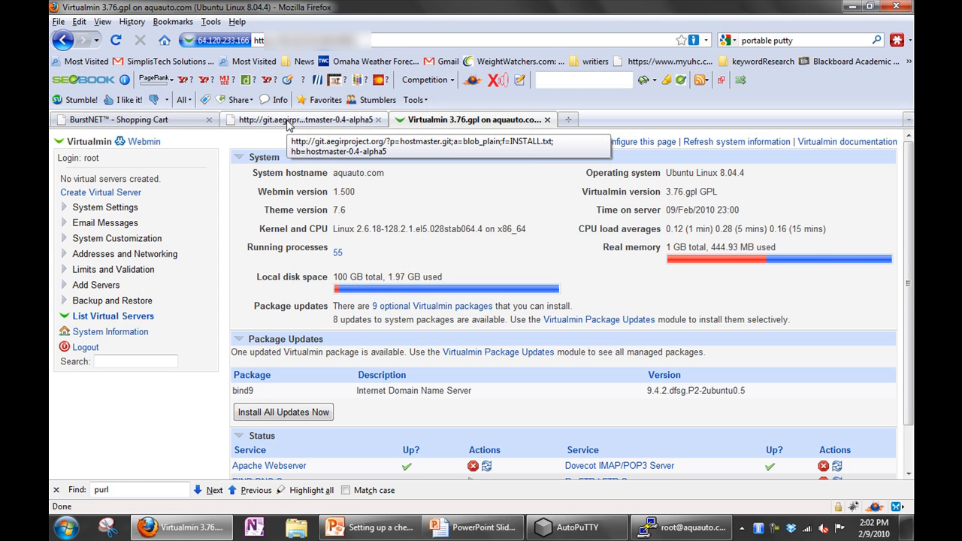
left_click(290, 124)
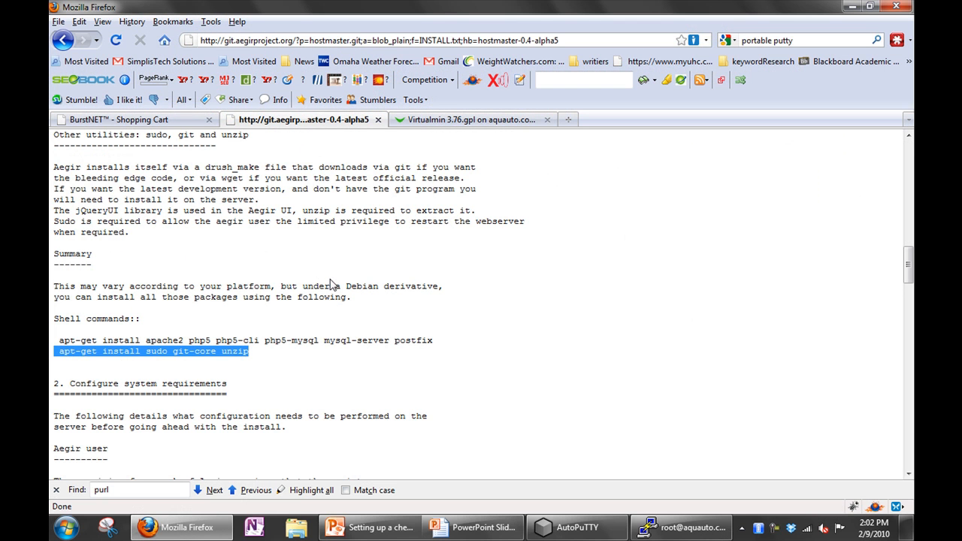
scroll(332, 284, "down", 5)
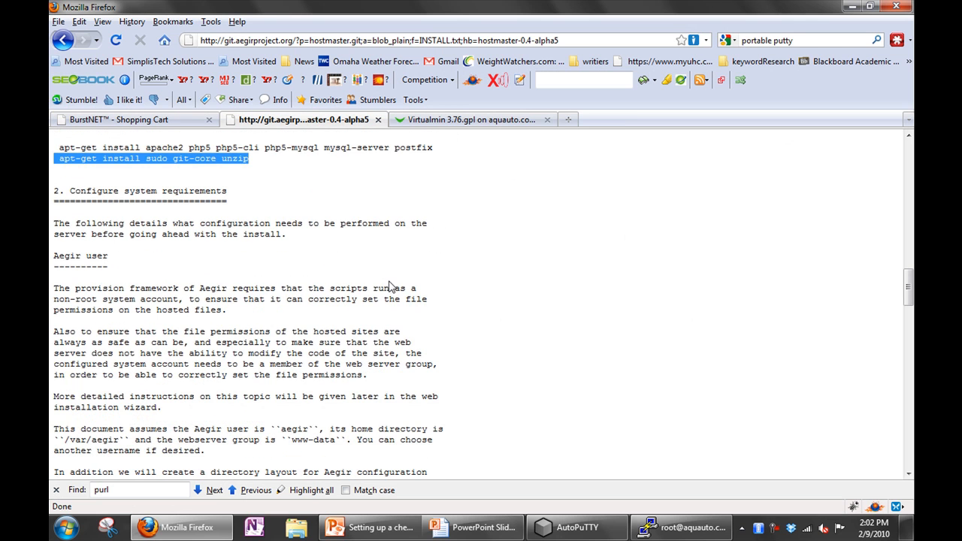
scroll(399, 285, "down", 4)
- View the Finishing Up slide on raising php.ini memory and start typing nano
left_click(681, 528)
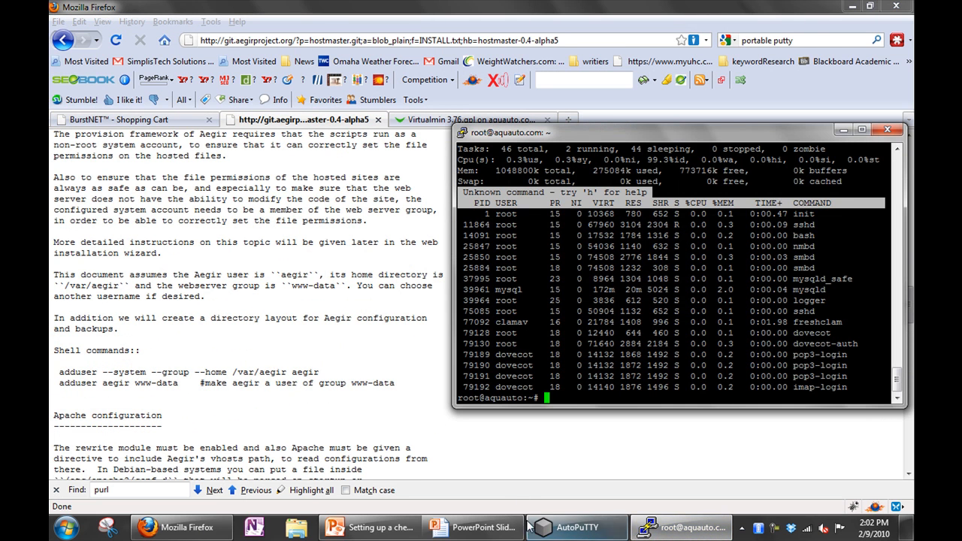
left_click(498, 529)
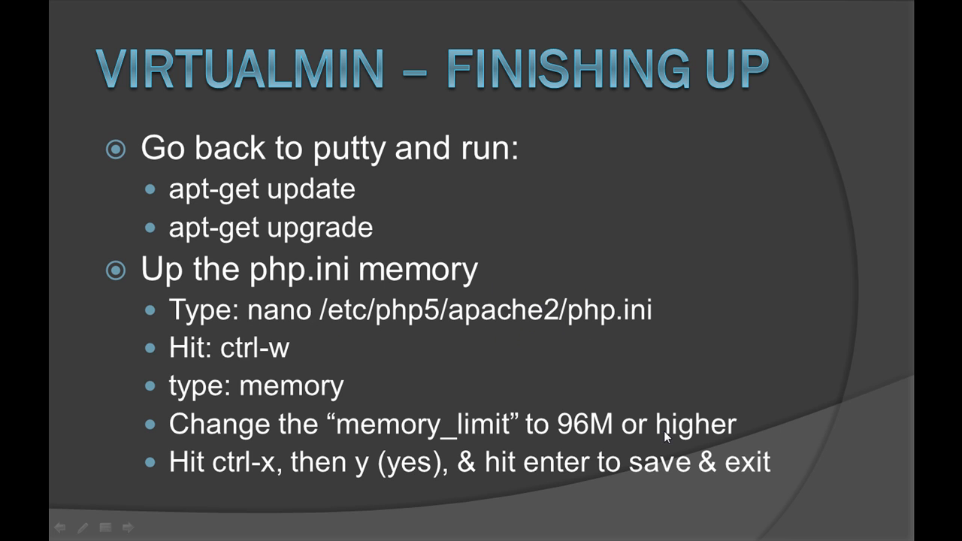
key("alt+Tab")
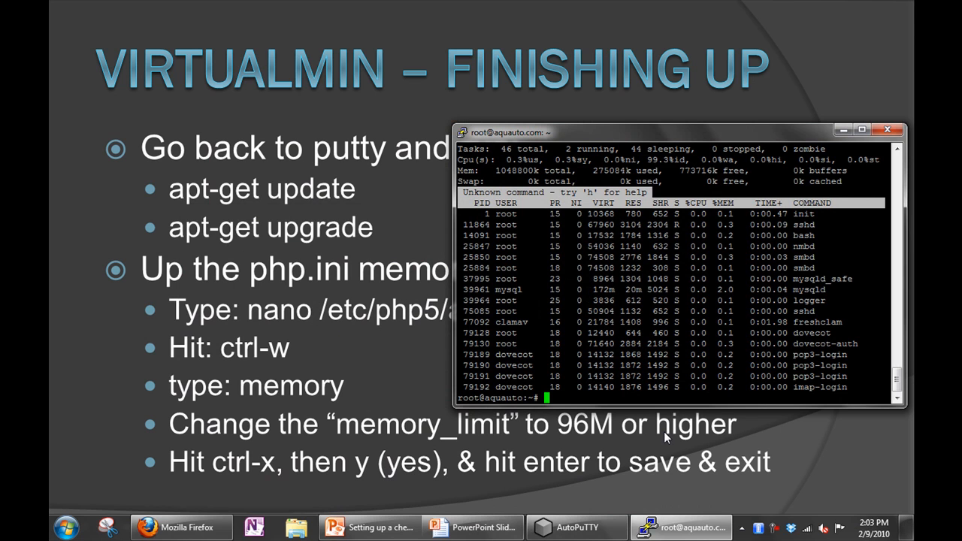
type("nano")
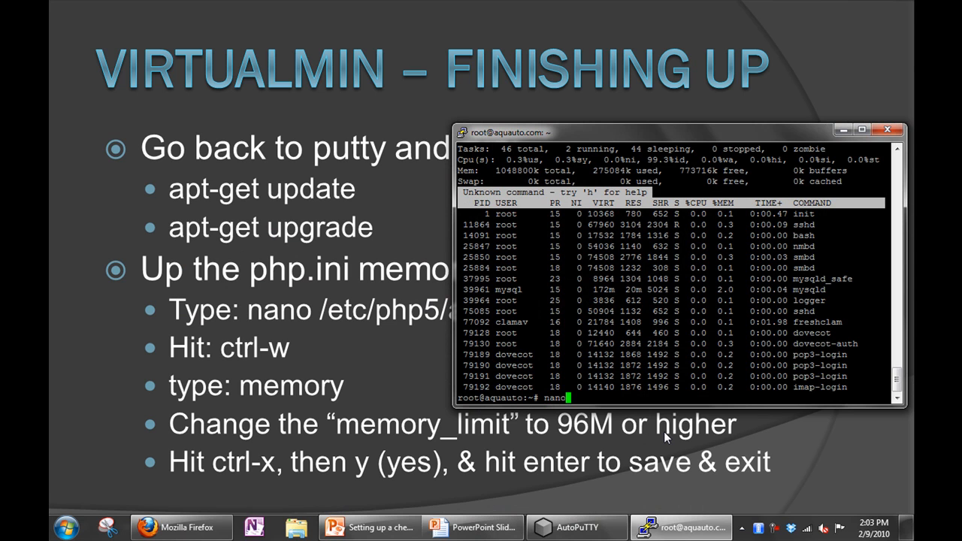